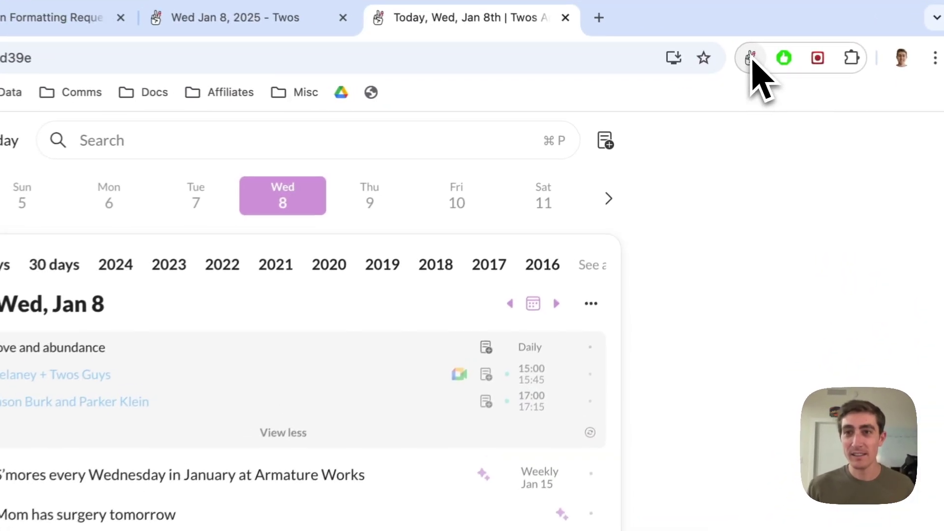
Select the 'Mom has surgery tomorrow' entry and open the Twos popup prefilled with that text
click(711, 86)
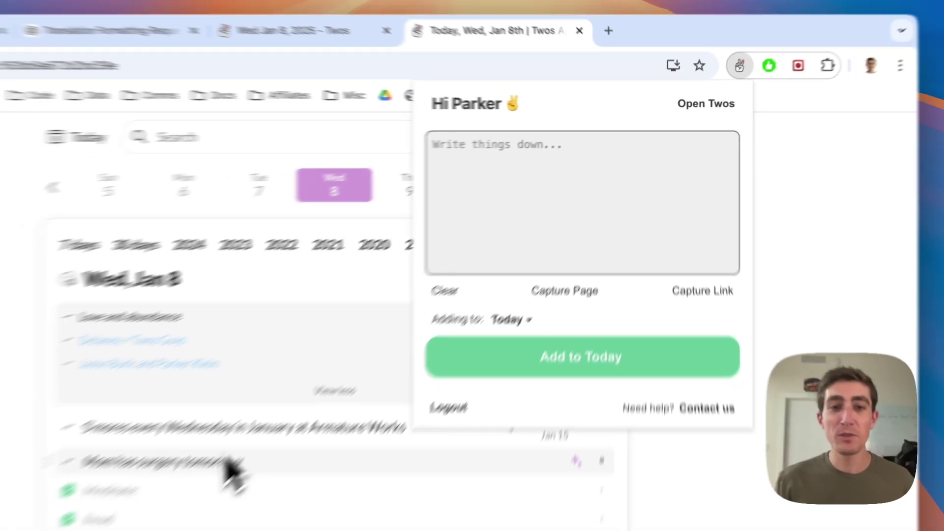
drag(164, 525, 71, 525)
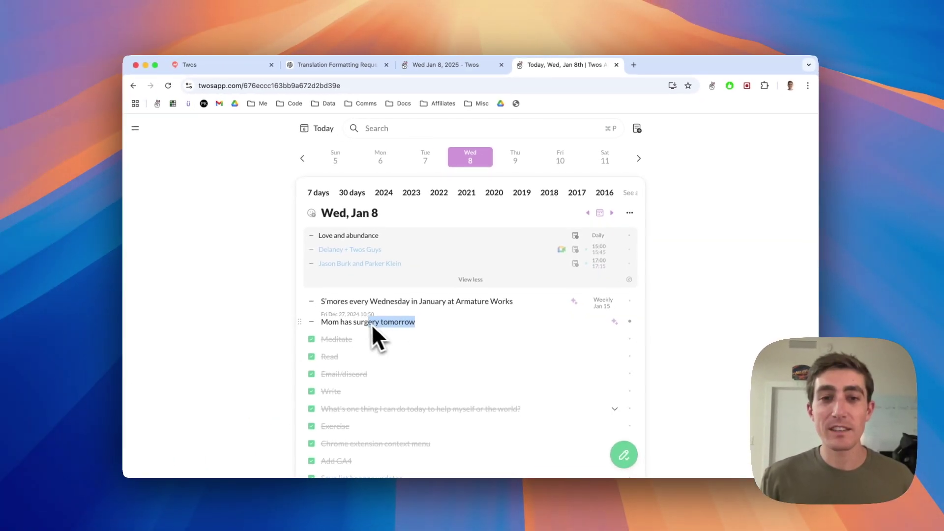
drag(372, 327, 325, 330)
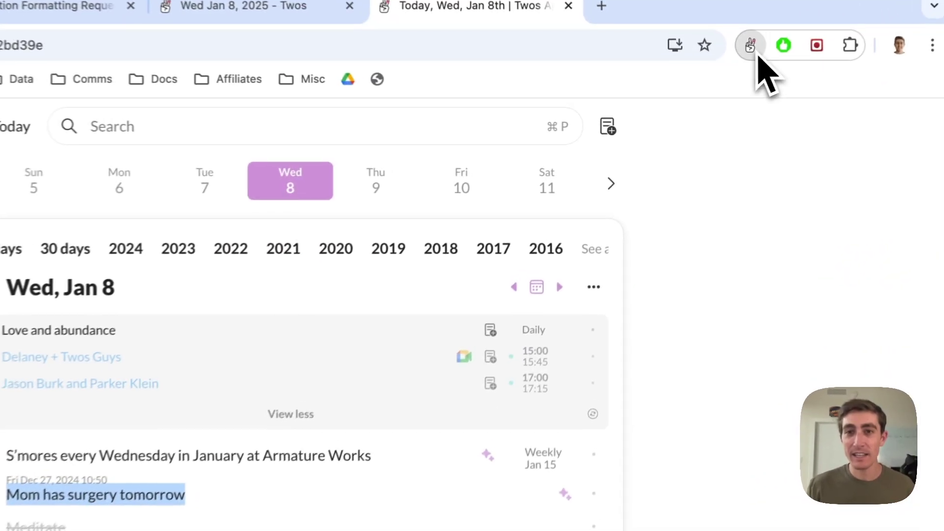
click(712, 87)
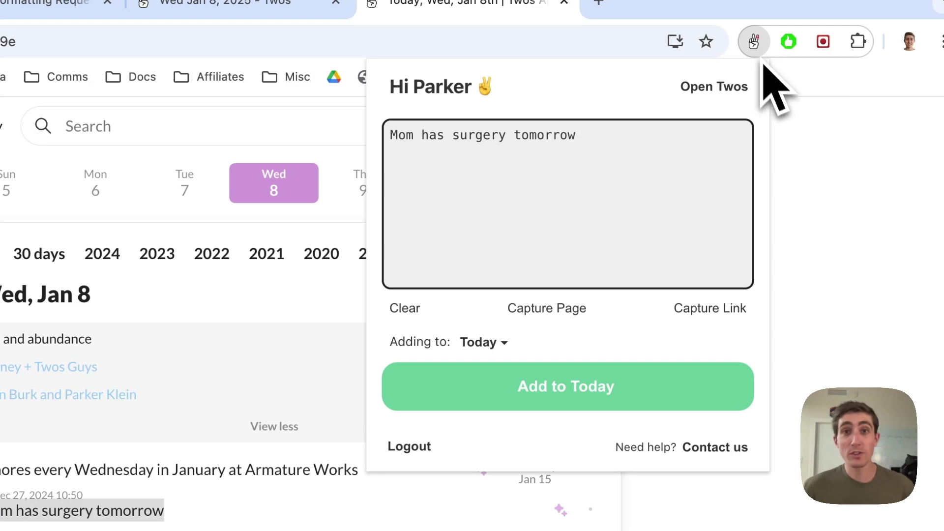
Fill the note with the page's full text using Capture Page, then clear it
click(559, 311)
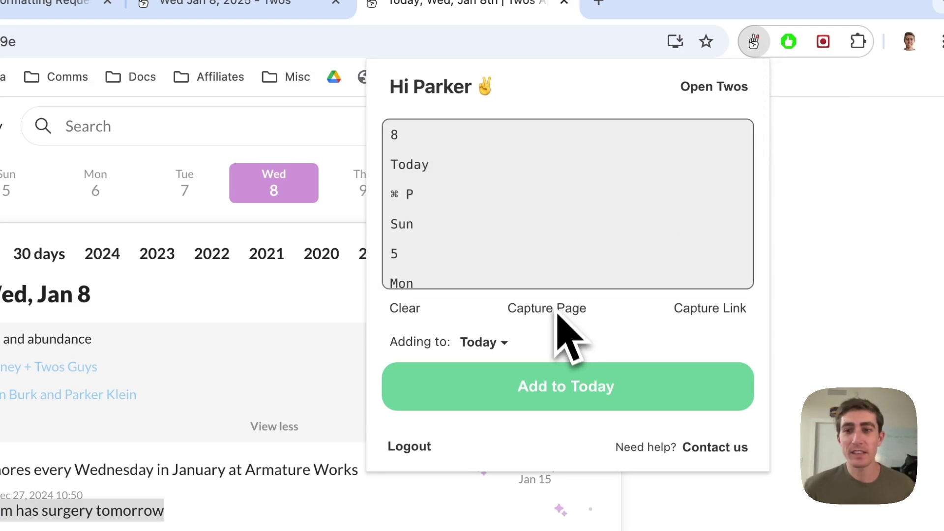
scroll(563, 285, down, 15)
click(581, 308)
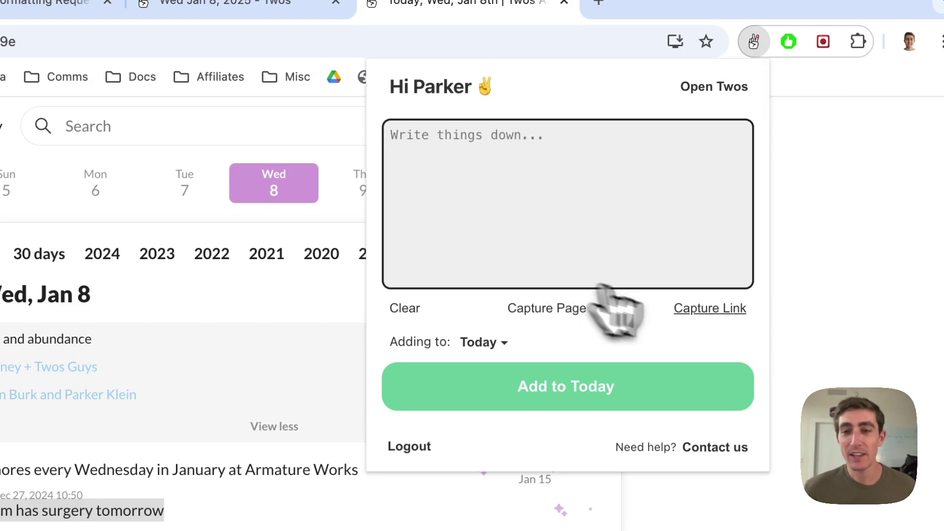
Capture the page title and link twice, then close the popup without saving
click(701, 309)
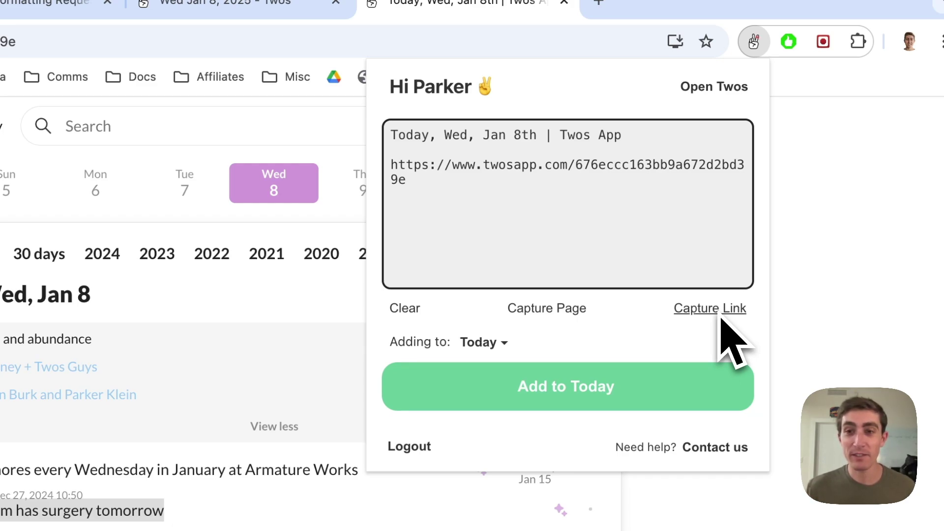
click(406, 308)
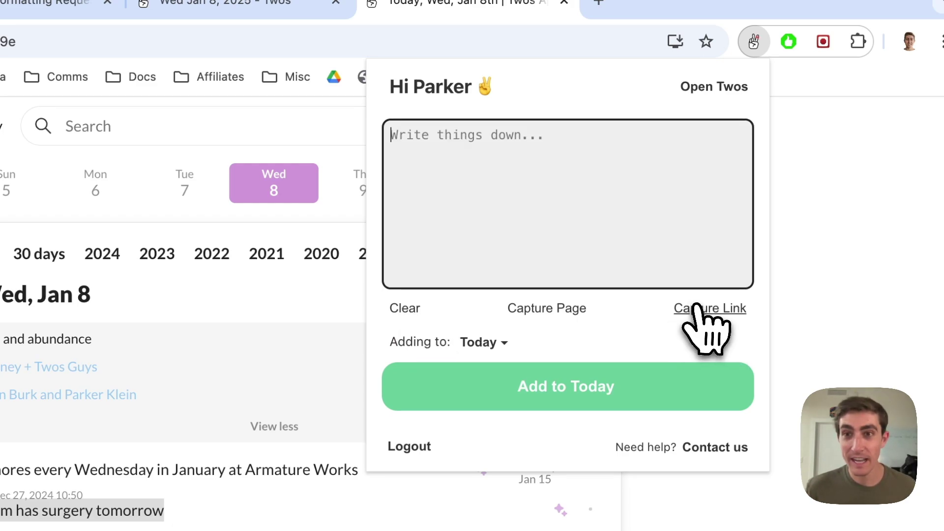
click(702, 311)
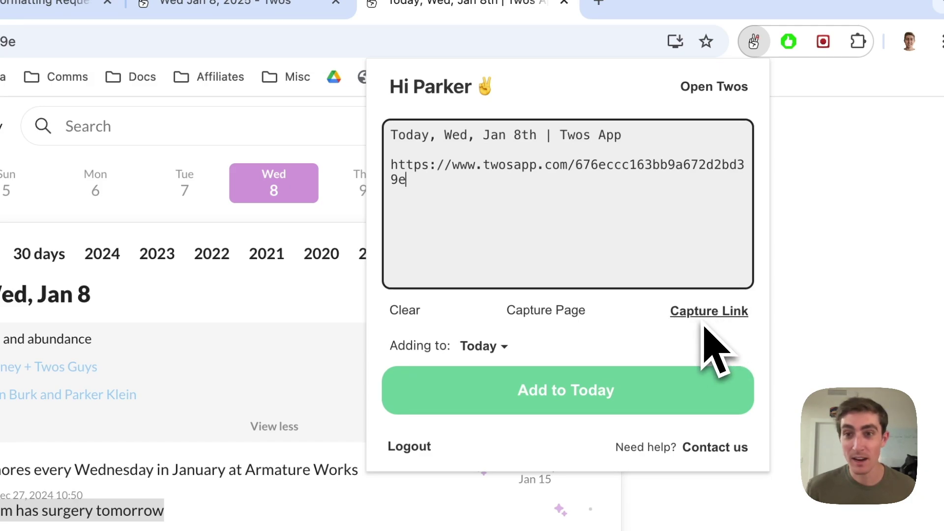
click(895, 327)
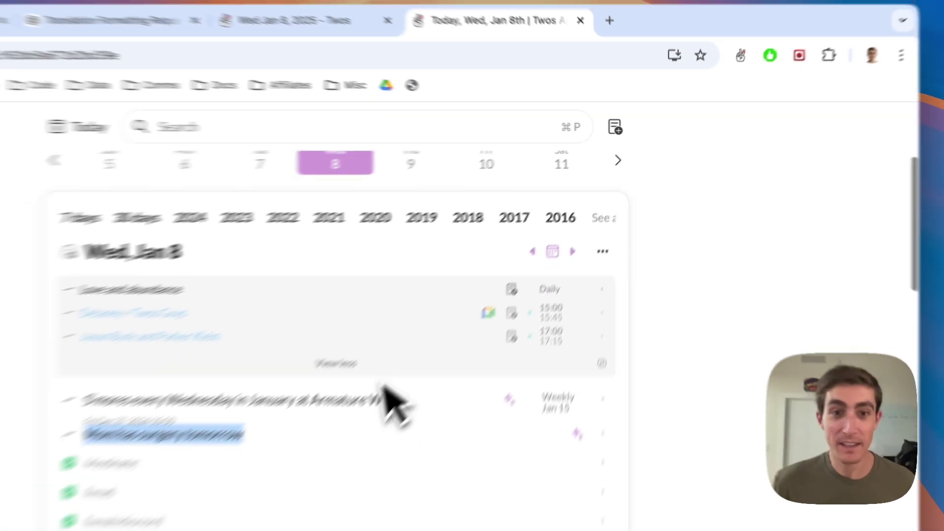
Capture the ESPN Michael Vick Madden article's title and link and add it to Today
scroll(386, 389, down, 15)
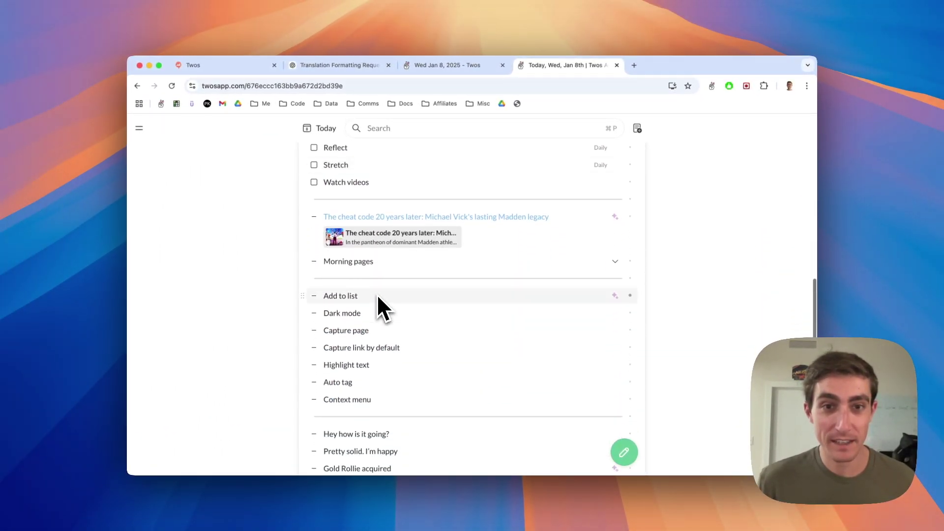
click(388, 238)
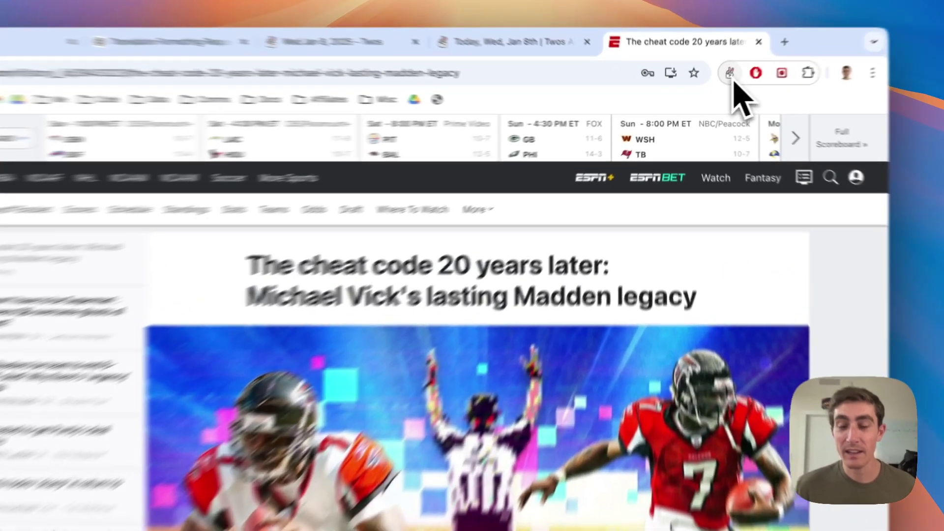
click(711, 85)
click(694, 219)
click(713, 329)
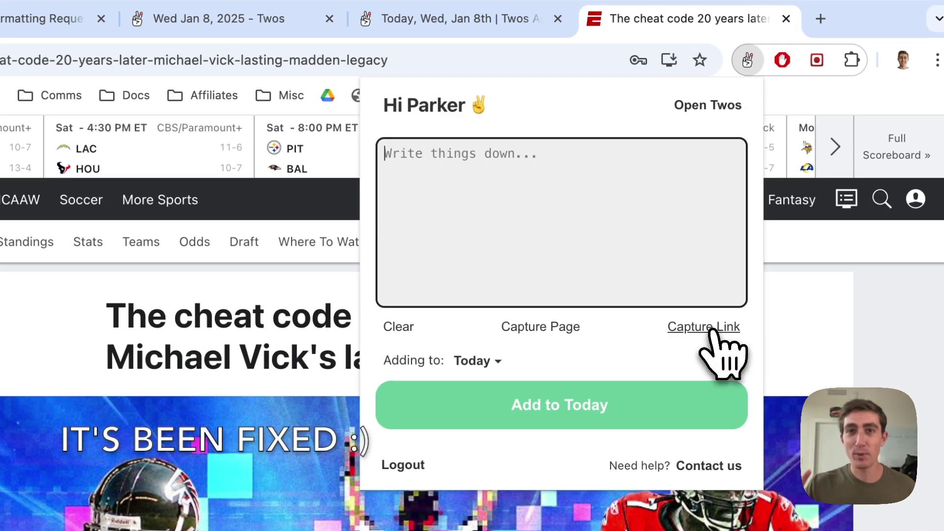
click(712, 330)
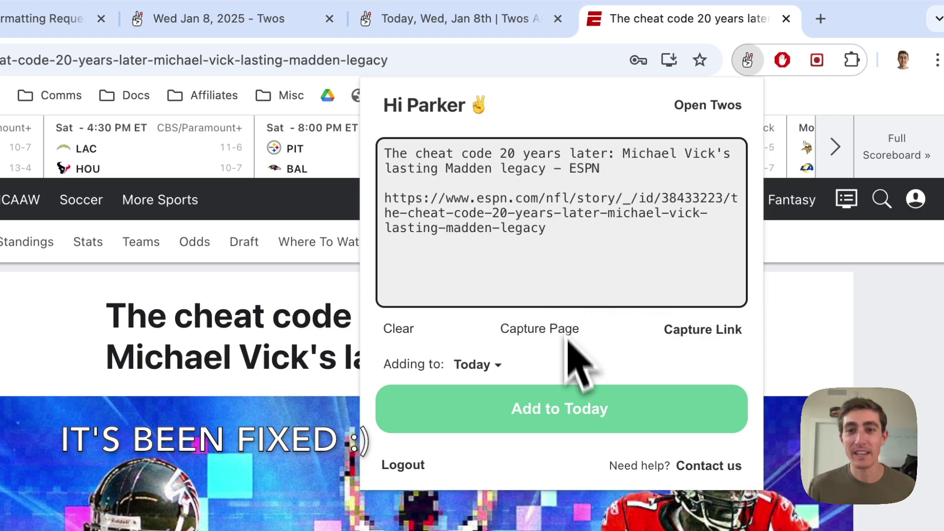
click(587, 414)
click(590, 69)
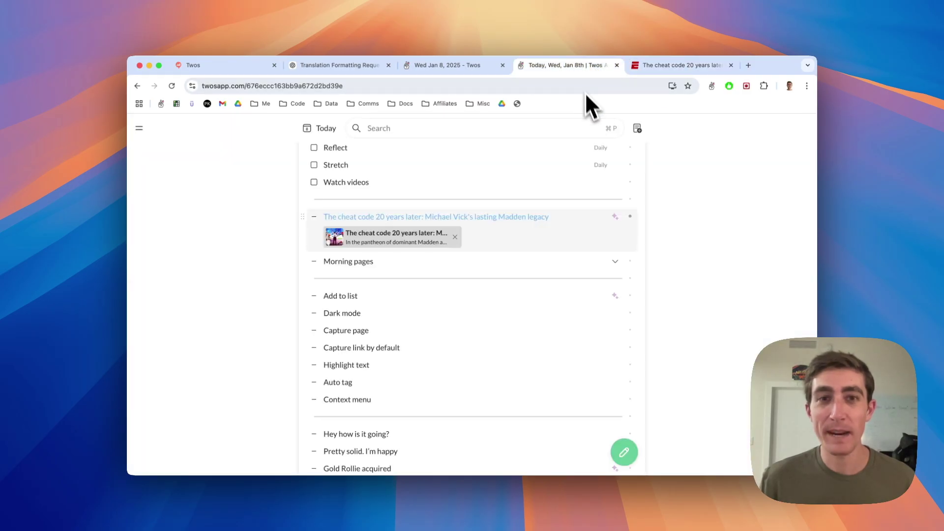
Open the new entry's 'chrome' tag to list both #chrome entries: the ESPN article and YouTube video
scroll(643, 238, down, 10)
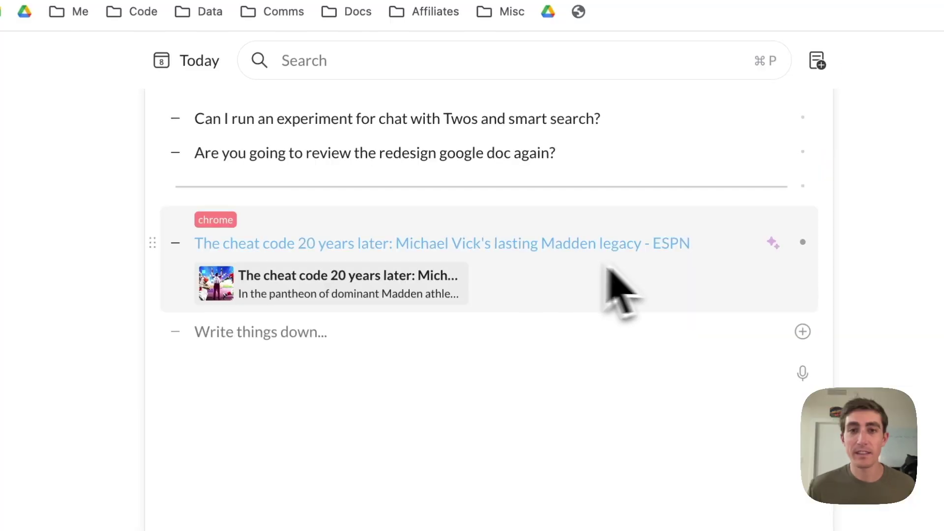
mouse_move(443, 295)
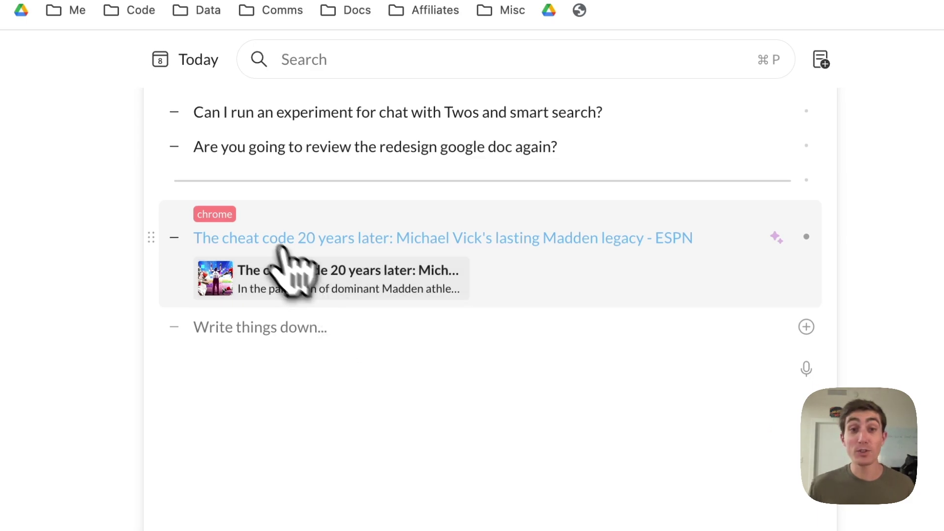
mouse_move(211, 219)
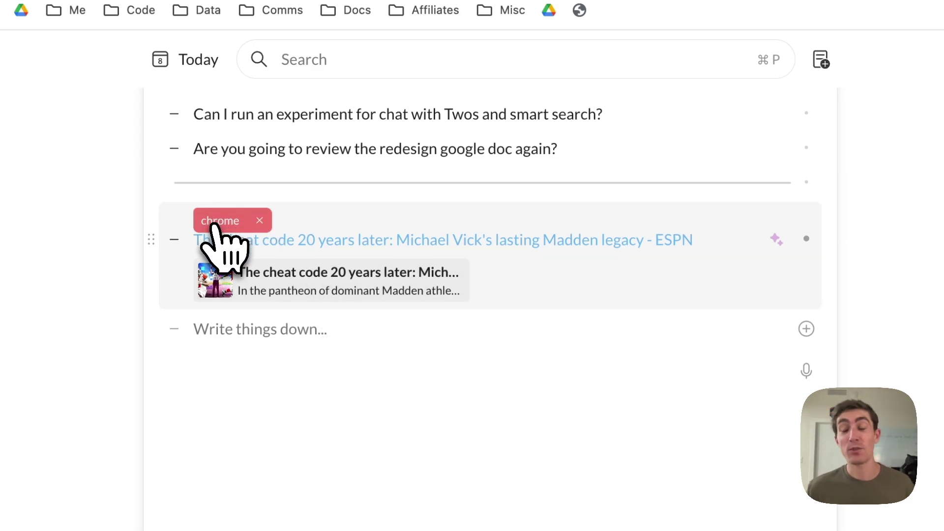
click(220, 221)
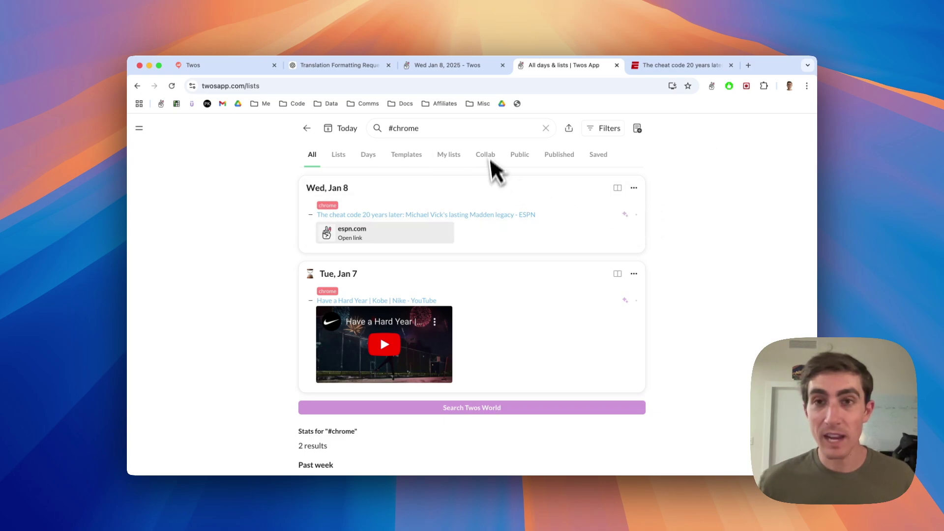
Open the Twos quick-capture popup and toggle the system appearance mode via Spotlight's Appearance settings
click(712, 87)
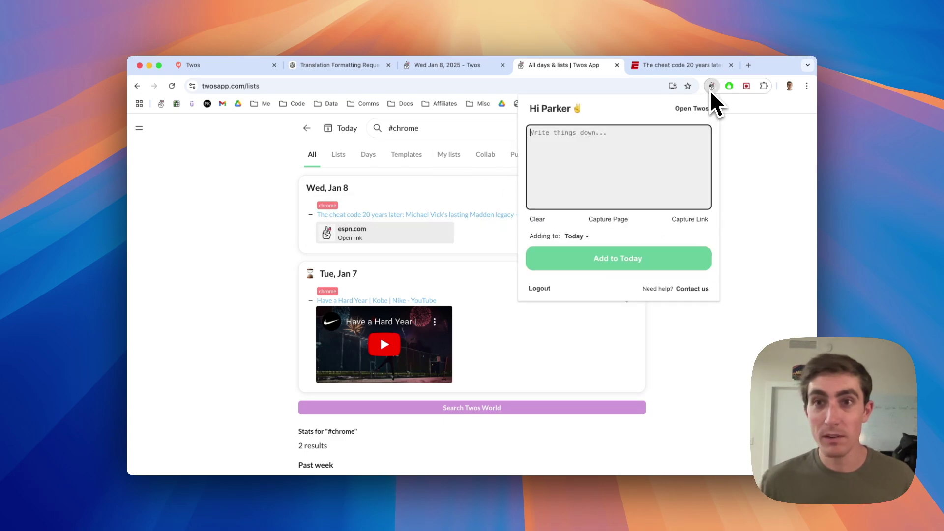
key(super+space)
text(d)
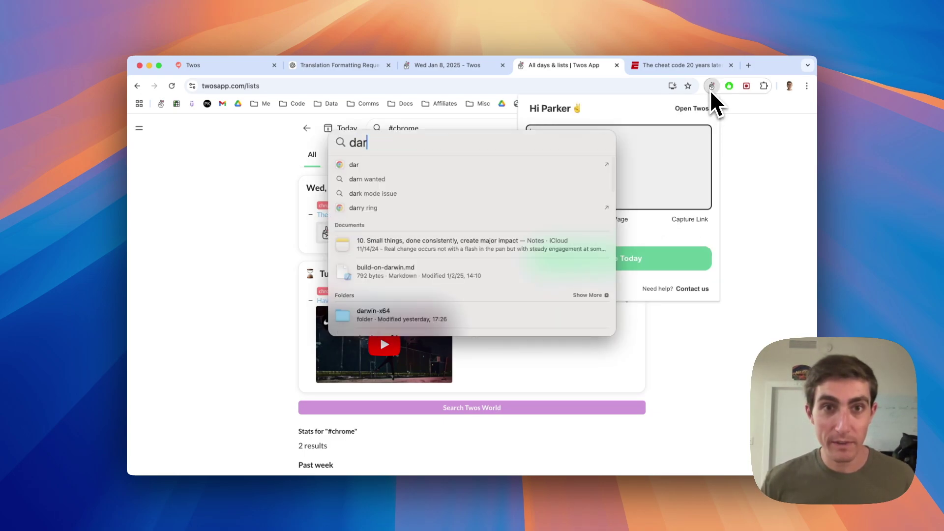
key(BackSpace)
text(appearance)
key(Return)
click(598, 158)
click(683, 187)
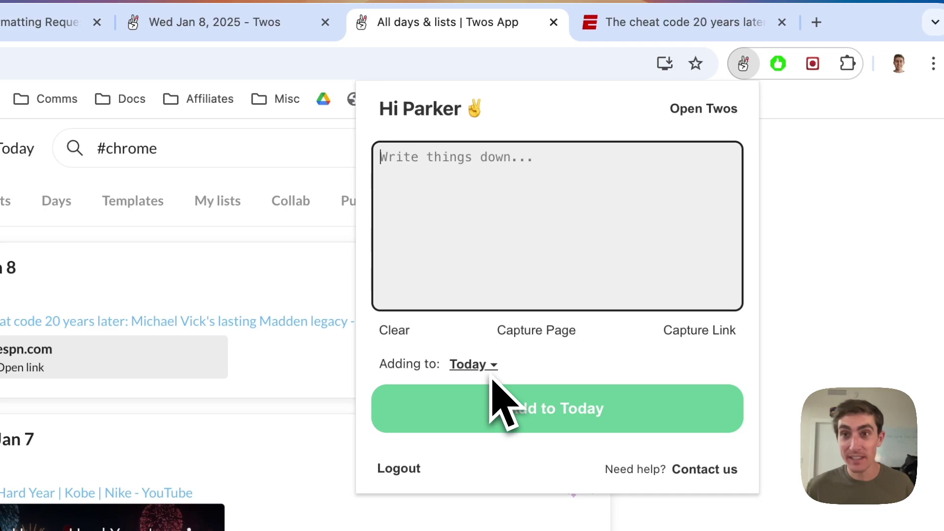
Search the list picker for 'dev' and set the capture destination to Dev - Twos
click(467, 370)
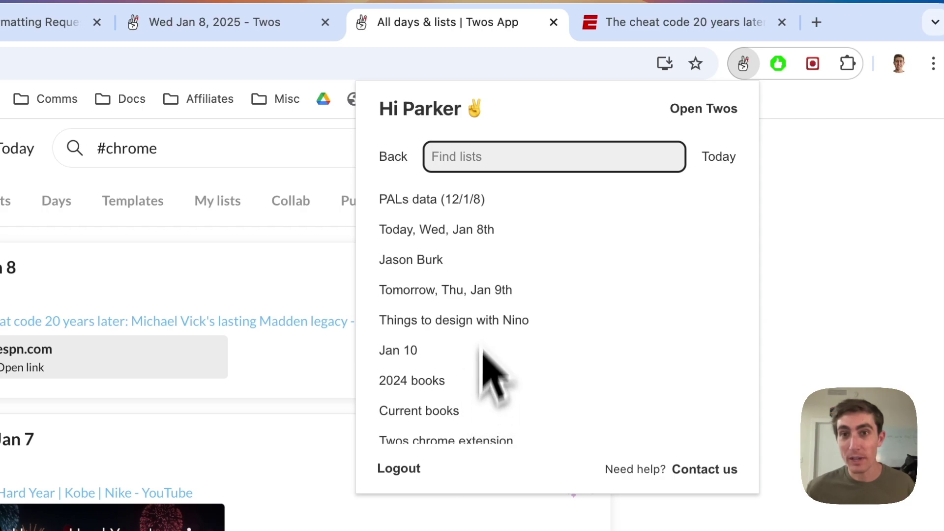
scroll(443, 413, down, 5)
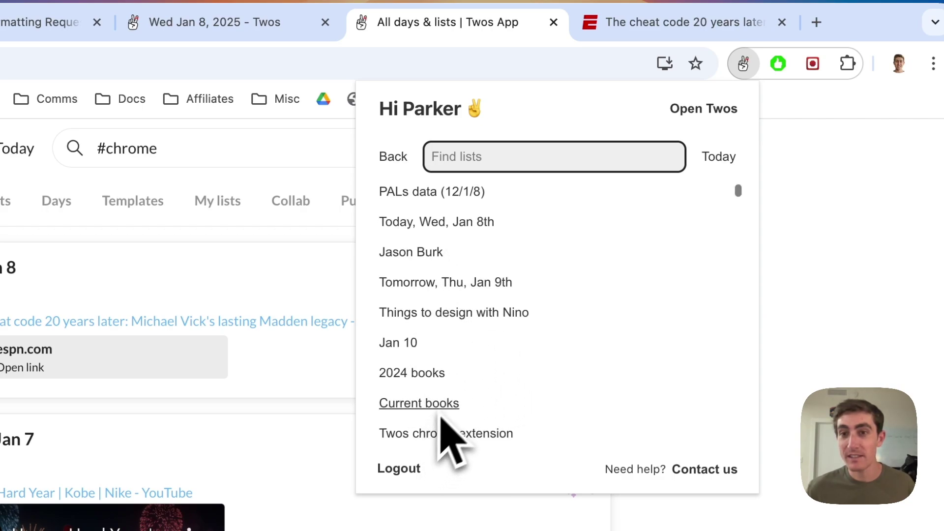
scroll(449, 423, down, 1)
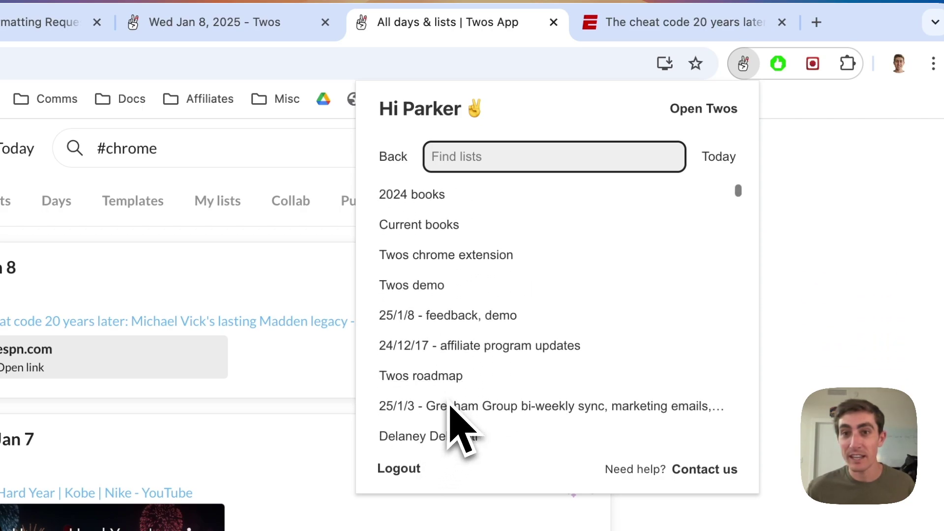
scroll(541, 295, up, 6)
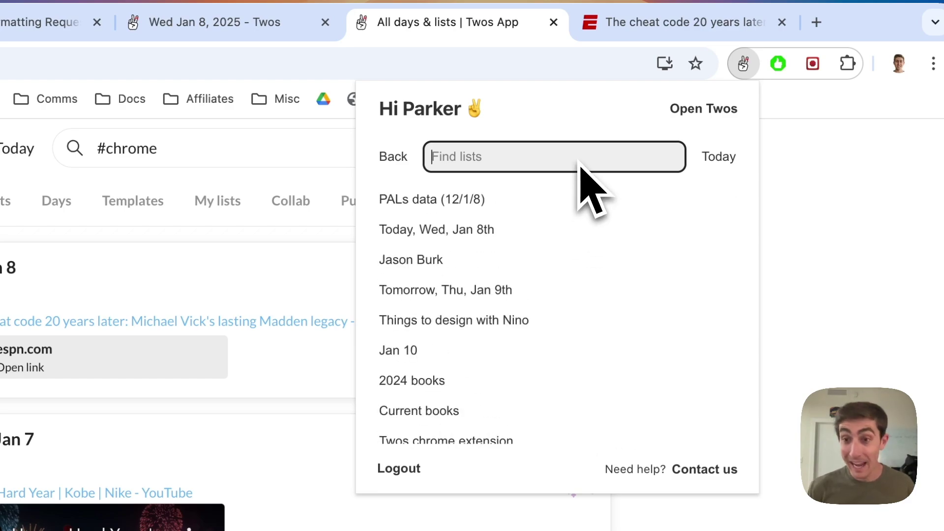
text(dev)
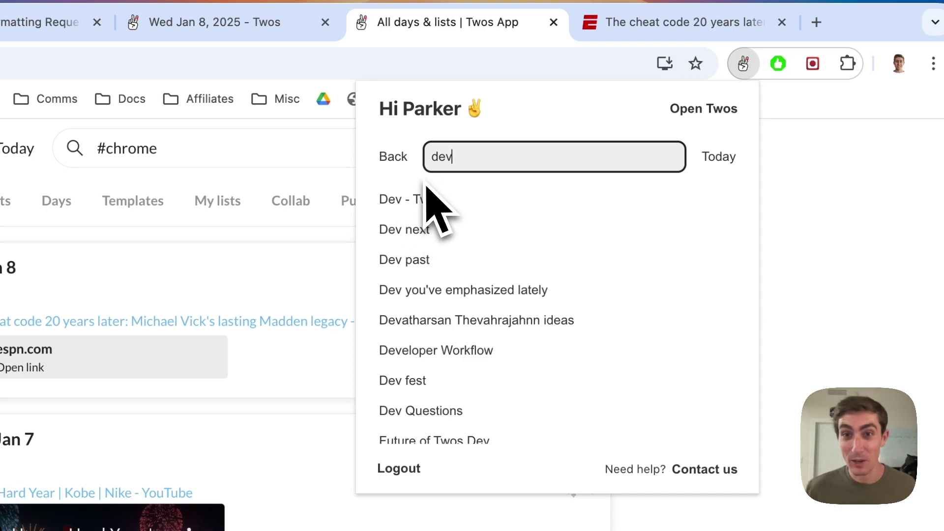
click(421, 199)
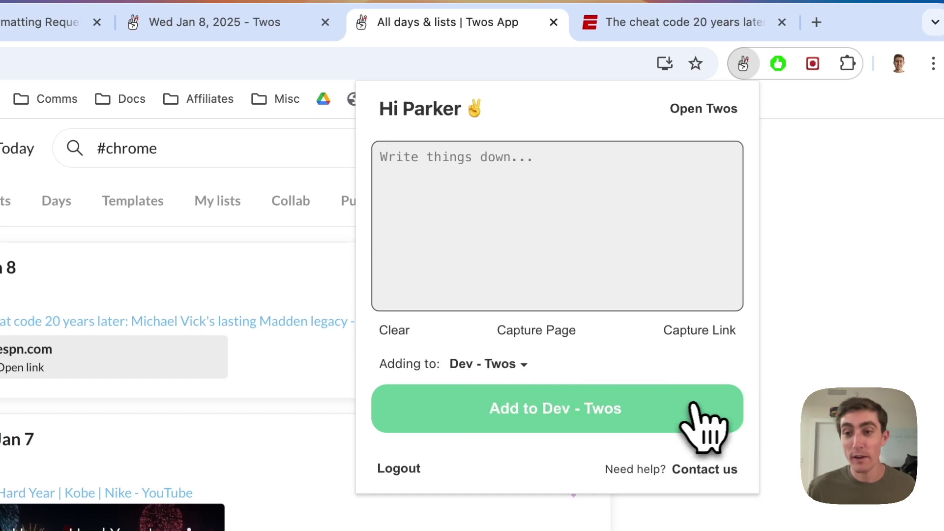
click(852, 383)
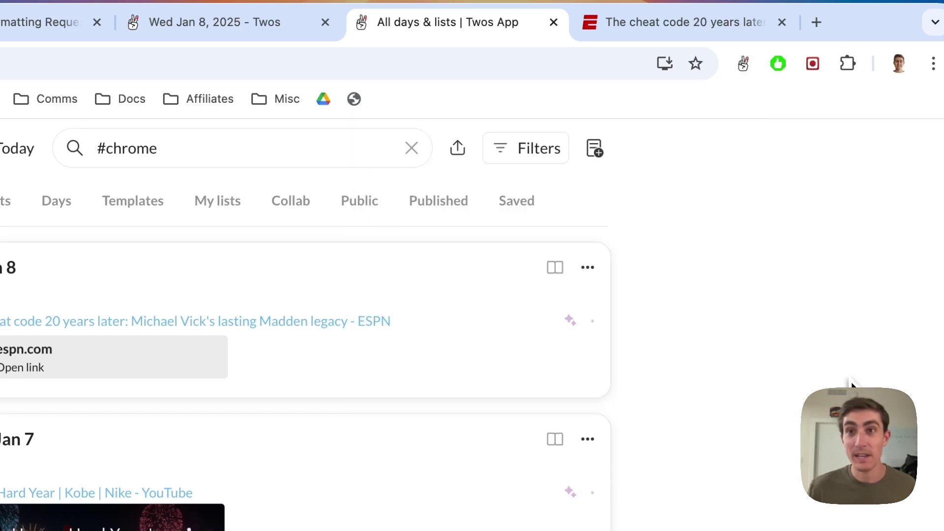
Set the extension's capture destination back to Today
click(744, 67)
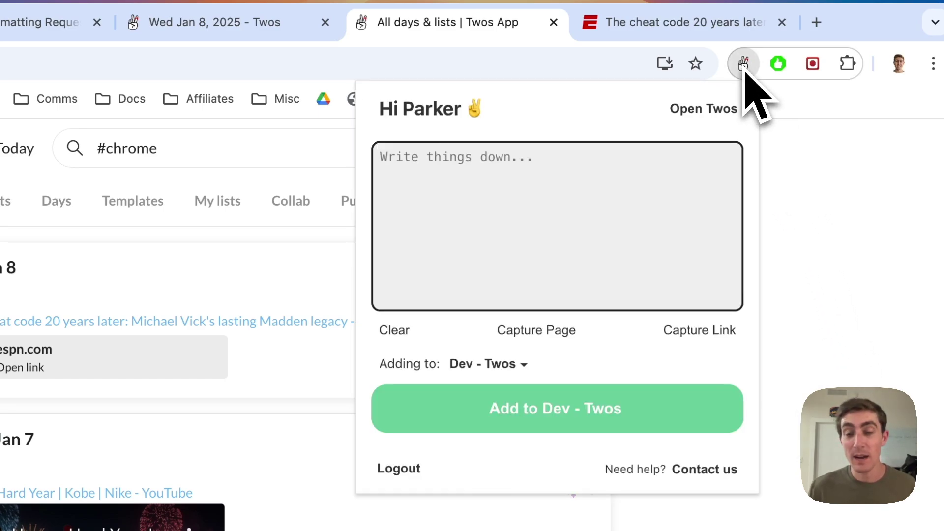
click(881, 285)
click(744, 66)
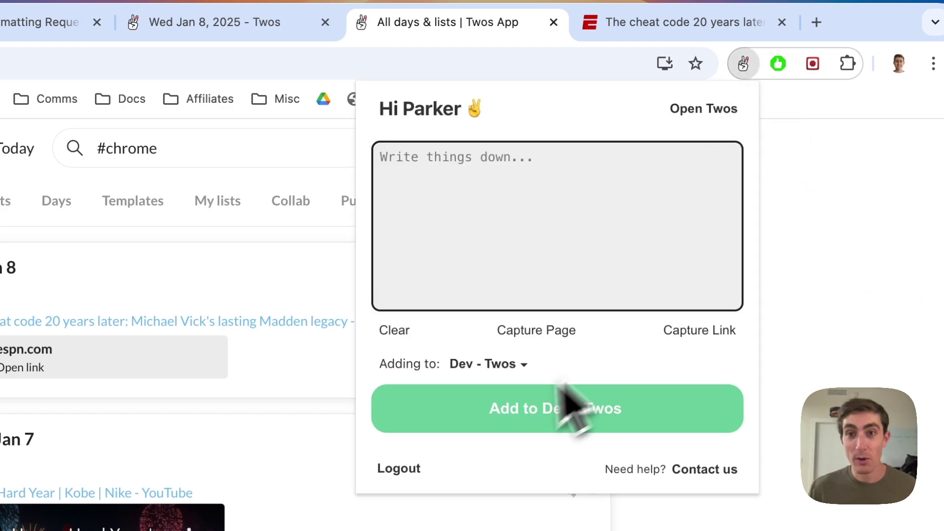
click(479, 365)
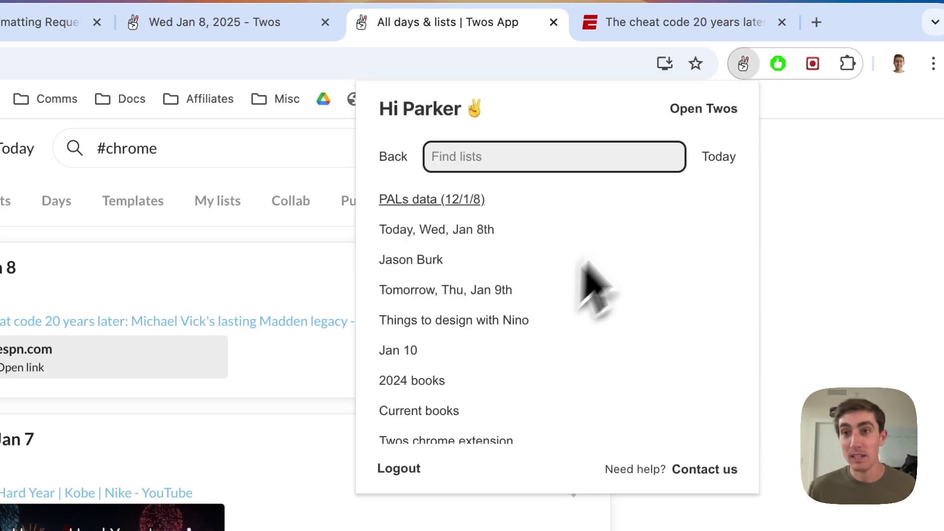
click(721, 157)
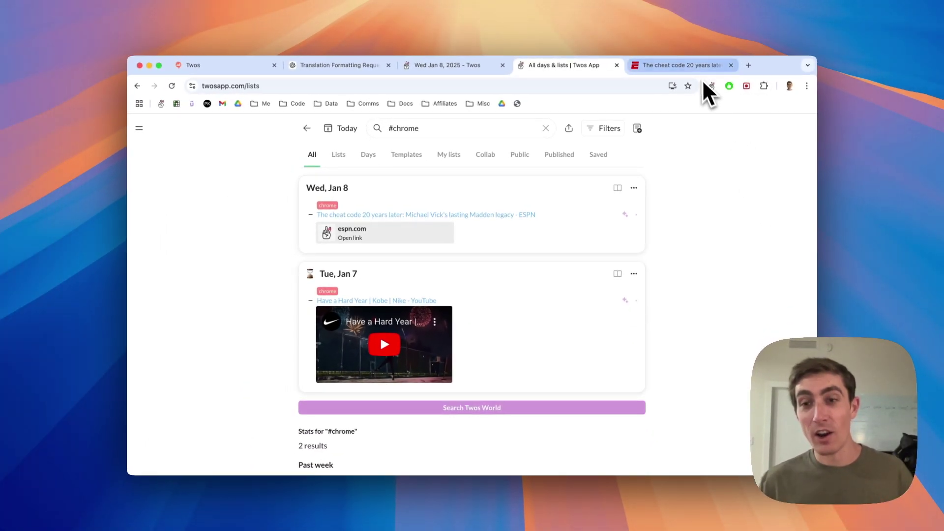
Save the ESPN article link to Twos twice with the right-click Save to Twos option
click(699, 72)
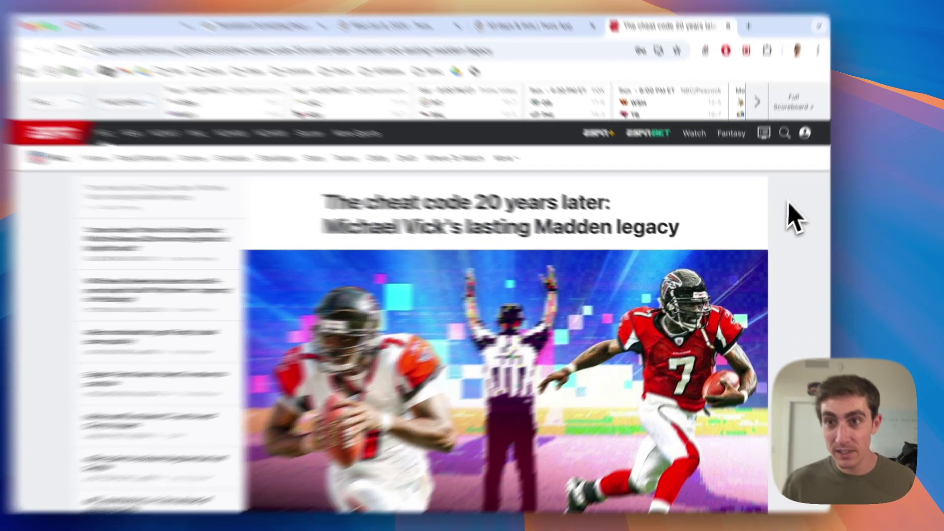
right_click(785, 214)
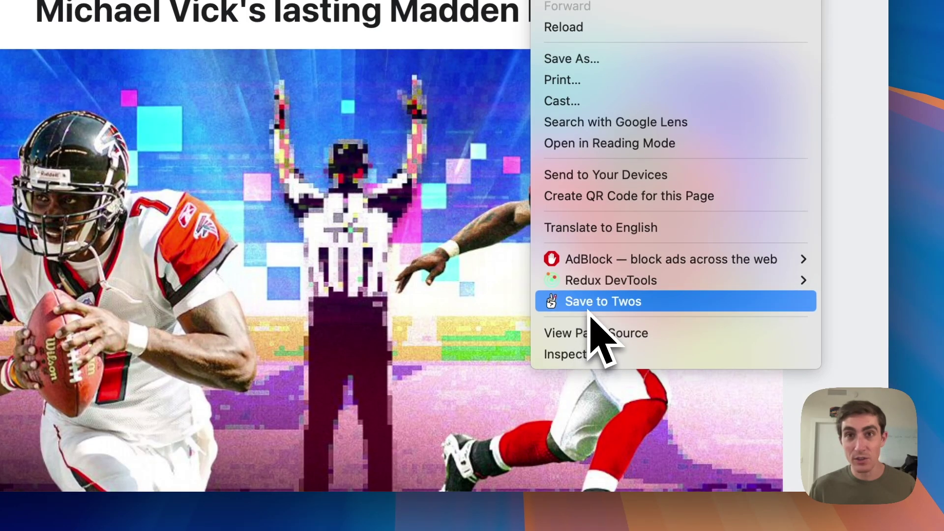
click(590, 311)
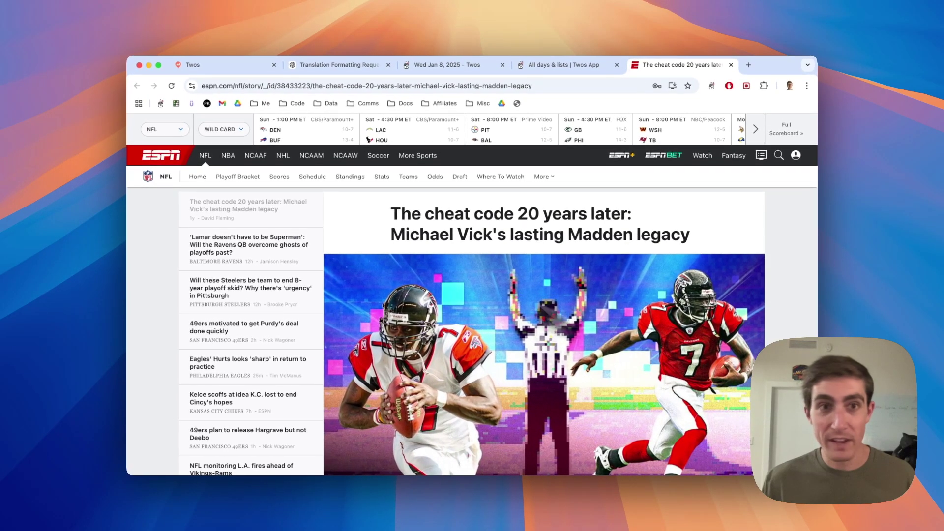
right_click(173, 253)
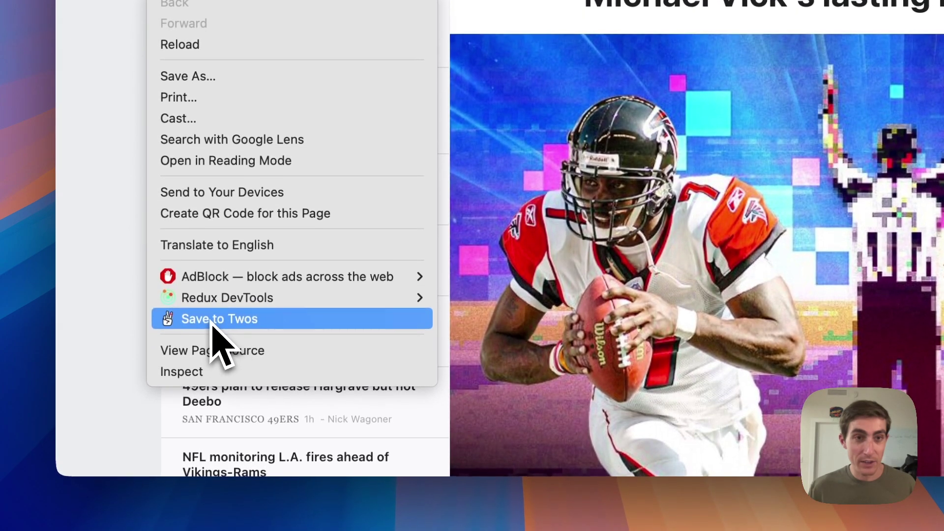
click(216, 331)
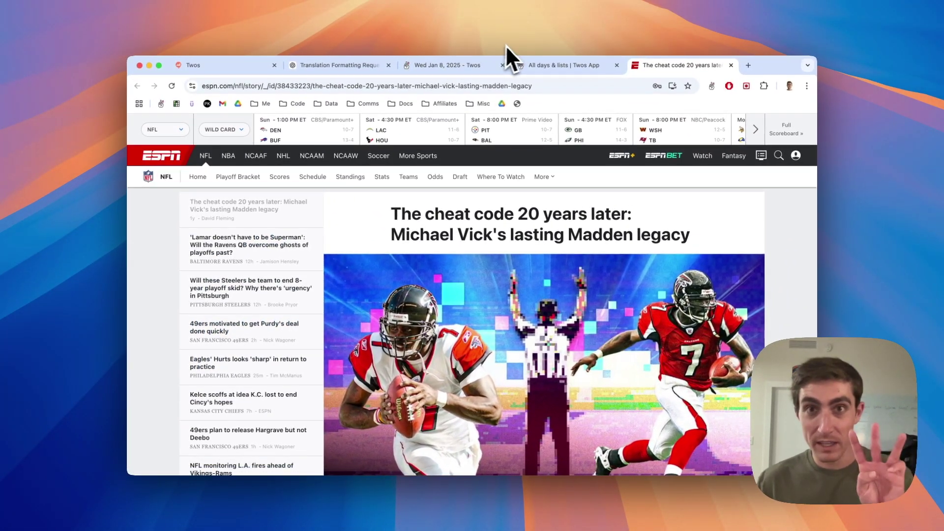
Delete the three saved ESPN link entries from Today and return to the article
click(460, 49)
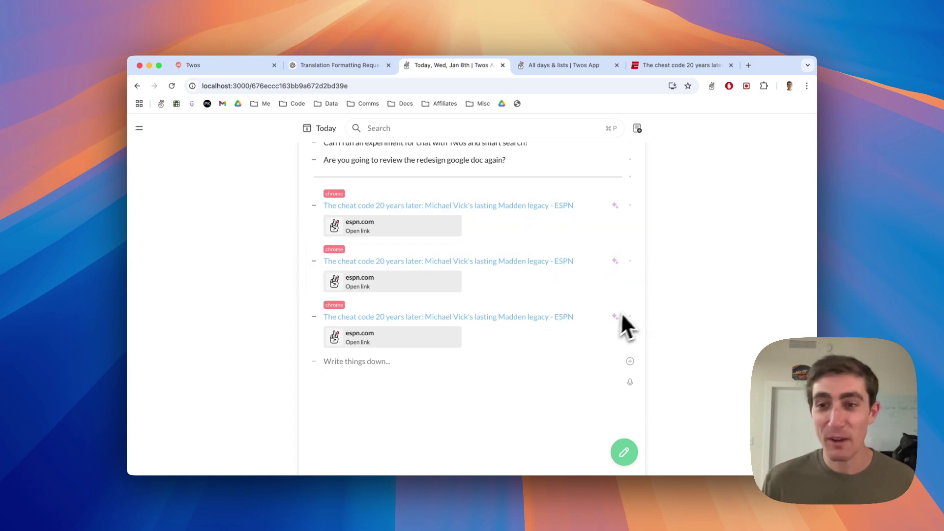
drag(631, 315, 632, 228)
click(379, 446)
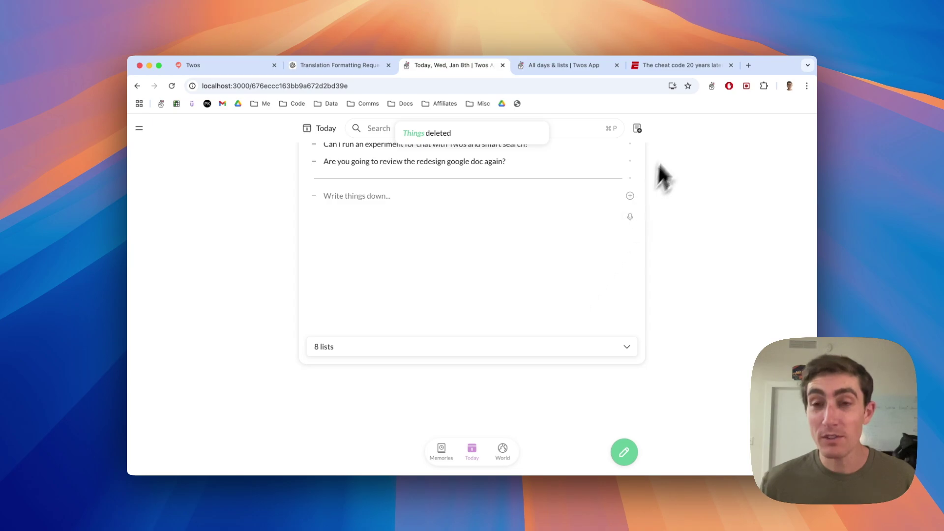
click(730, 66)
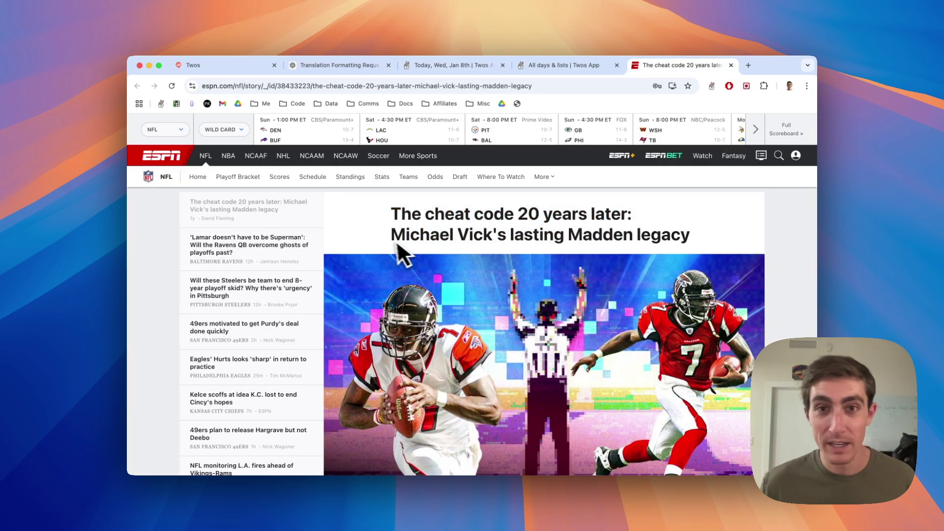
scroll(397, 240, down, 10)
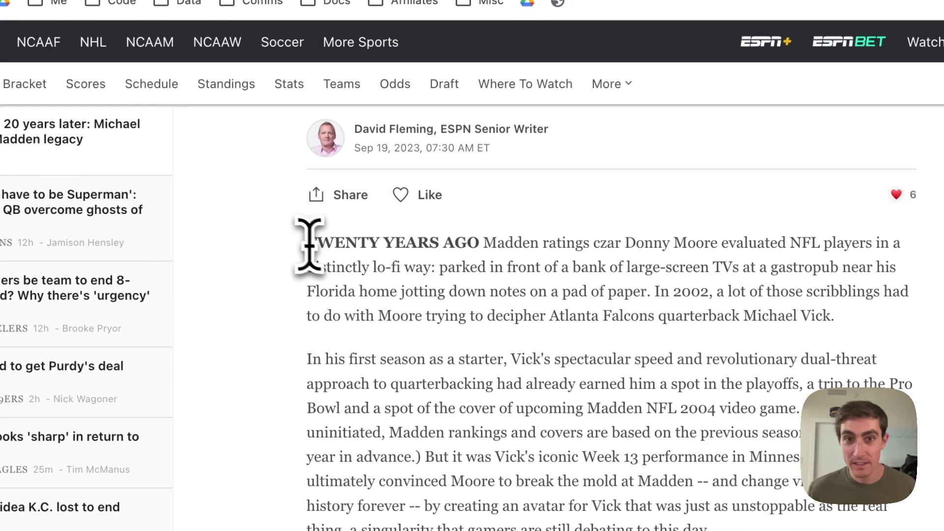
Save the article's first paragraph to Twos and check it on the Today list
drag(384, 226, 660, 262)
drag(680, 214, 698, 220)
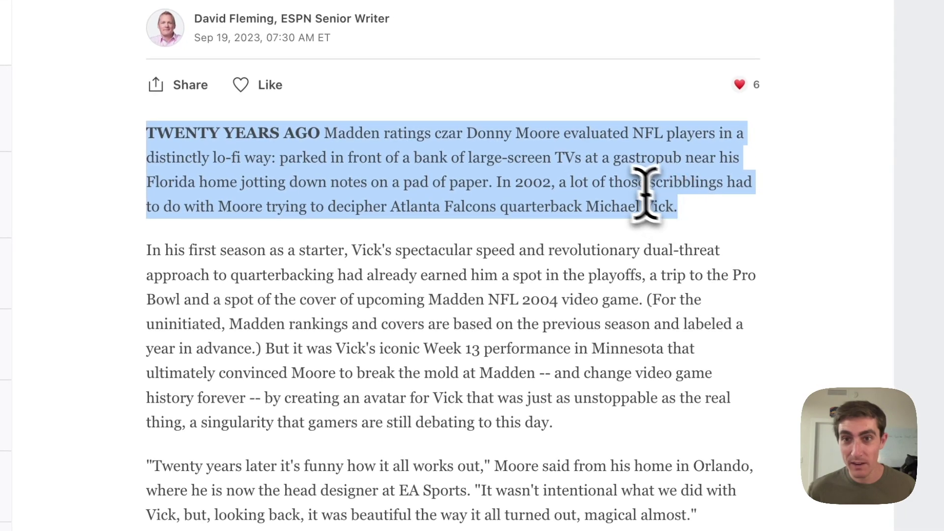
right_click(636, 188)
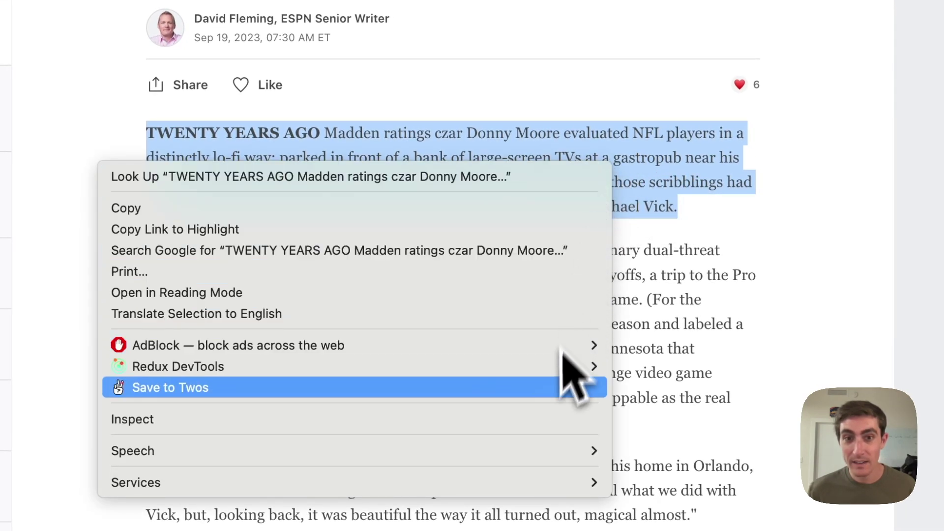
key(Escape)
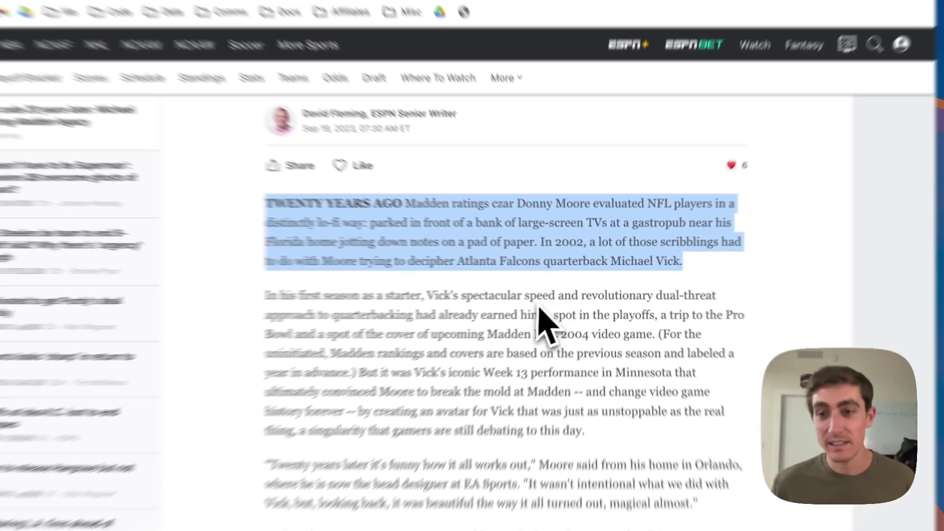
click(534, 336)
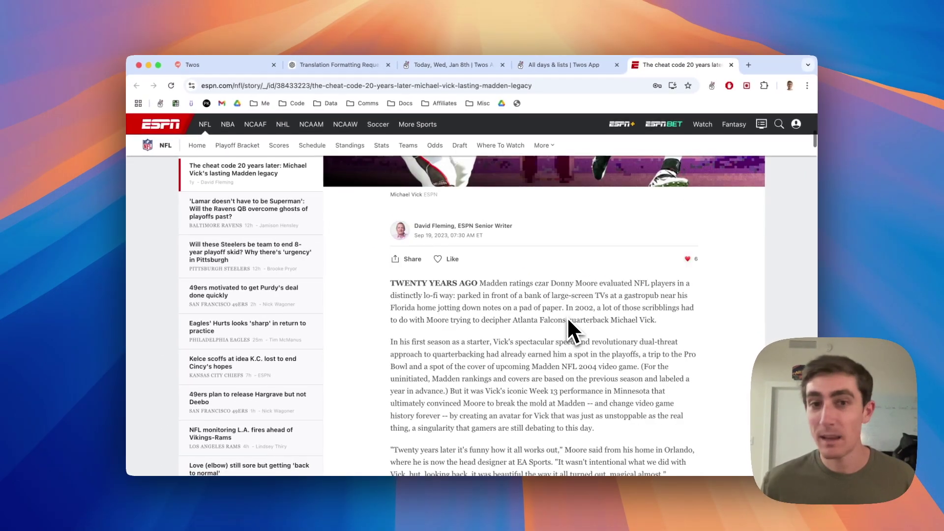
click(469, 65)
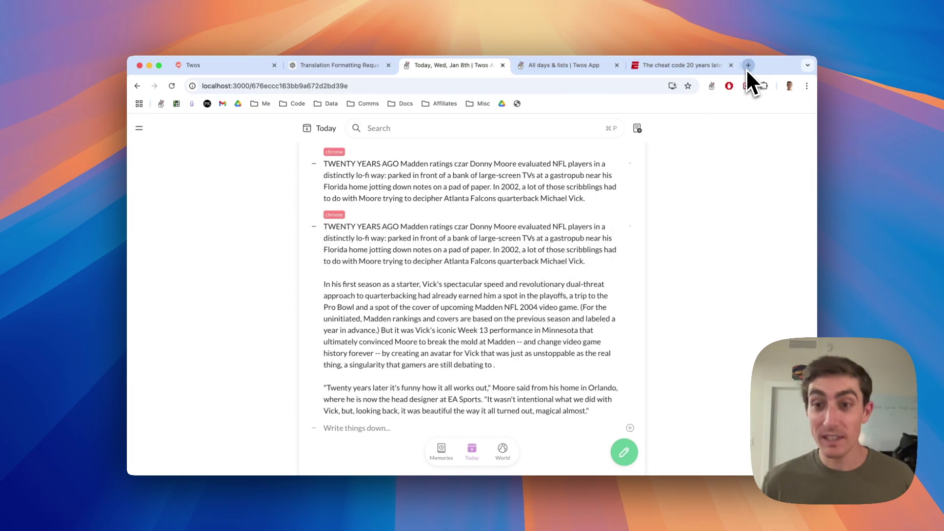
Google 'twos chrome extension' in a new tab
click(747, 67)
text(ch)
key(BackSpace)
key(BackSpace)
key(BackSpace)
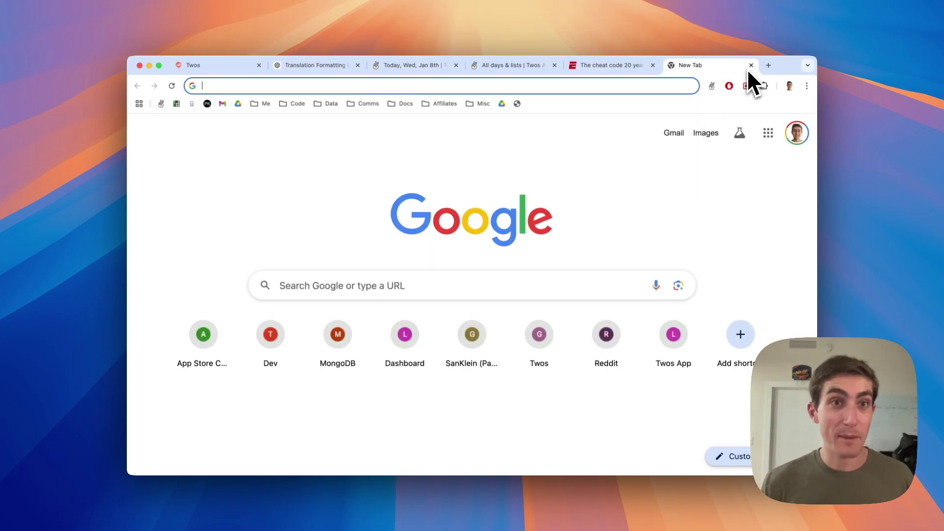
text(twos chrome extension)
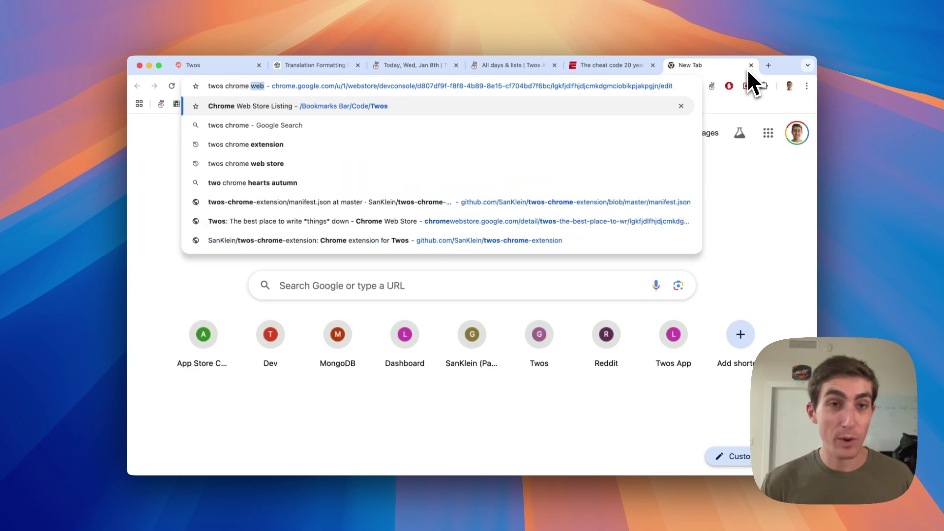
key(Return)
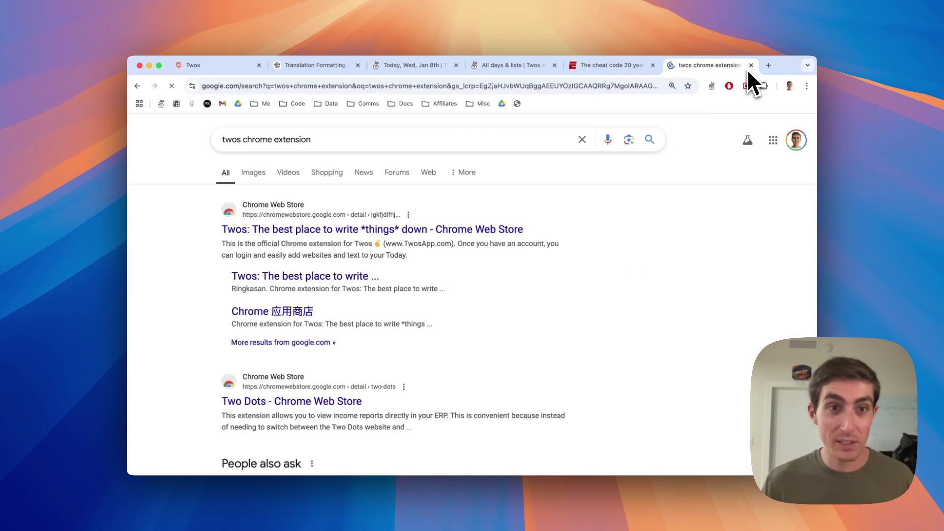
Open the 'Twos: The best place to write *things* down' Chrome Web Store result
click(448, 235)
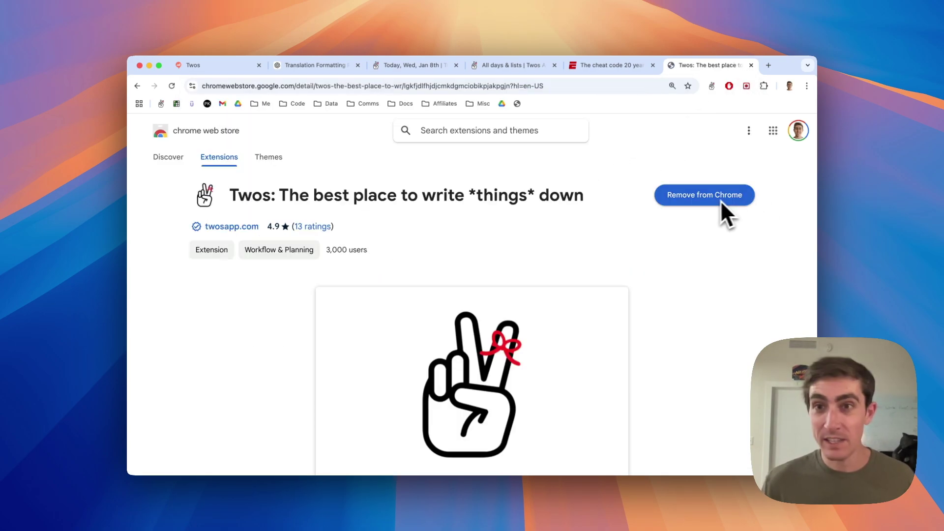